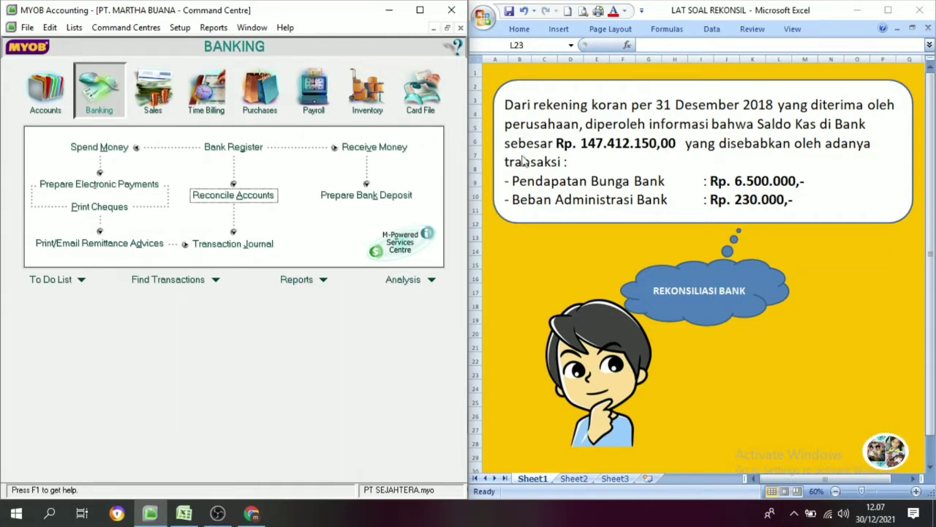
Step: Look up the balance of the Cash In Bank account in the asset accounts list, then close the list
{"action": "left_click", "coordinate": [45, 106]}
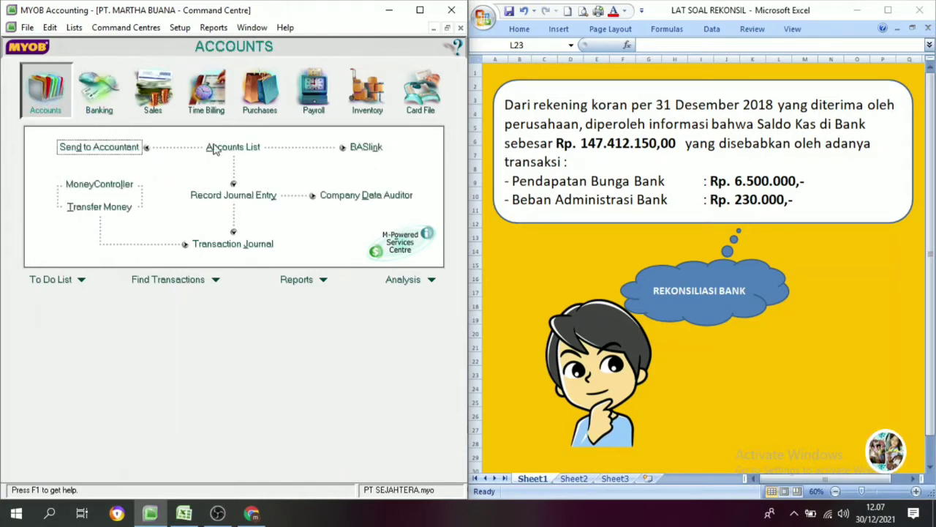
{"action": "left_click", "coordinate": [234, 149]}
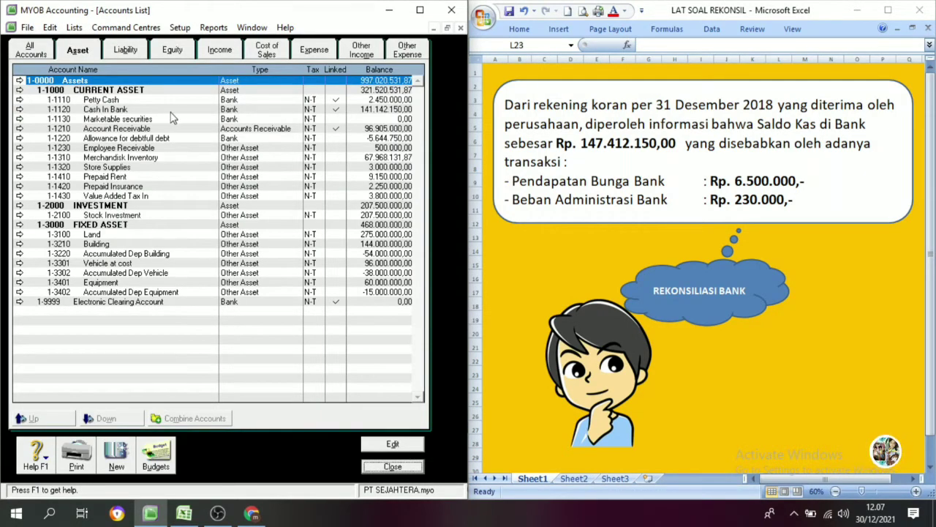
{"action": "left_click", "coordinate": [388, 110]}
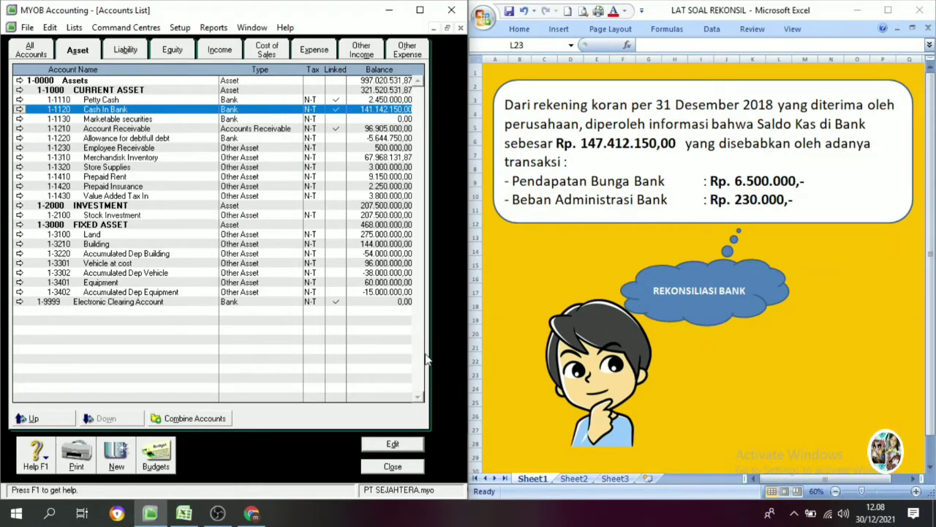
{"action": "left_click", "coordinate": [410, 466]}
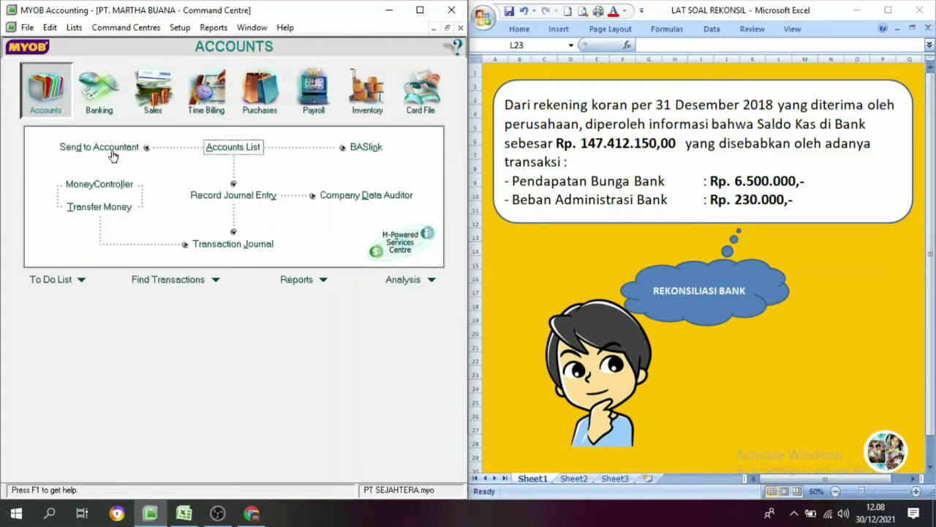
Step: Start a bank reconciliation for account 1-1120 Cash In Bank with the bank statement date 31/12/2018
{"action": "left_click", "coordinate": [99, 110]}
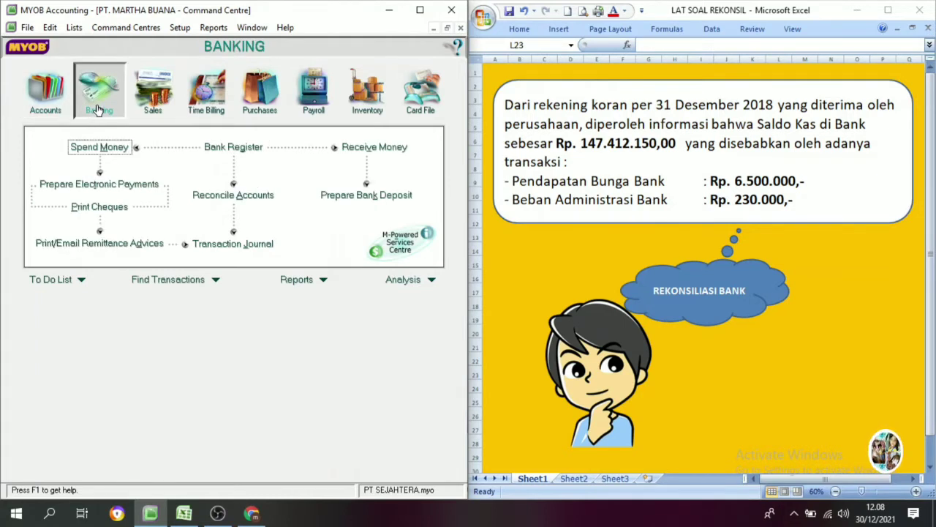
{"action": "left_click", "coordinate": [234, 195]}
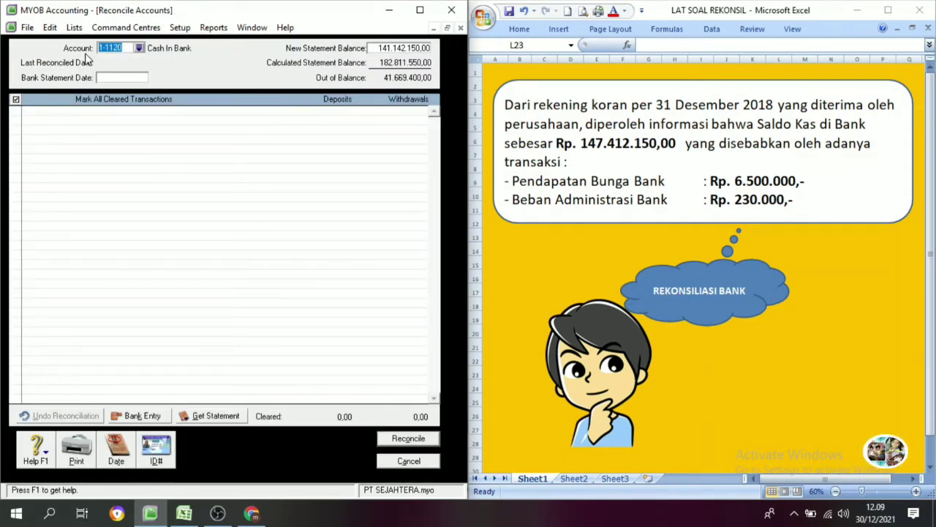
{"action": "left_click", "coordinate": [139, 47]}
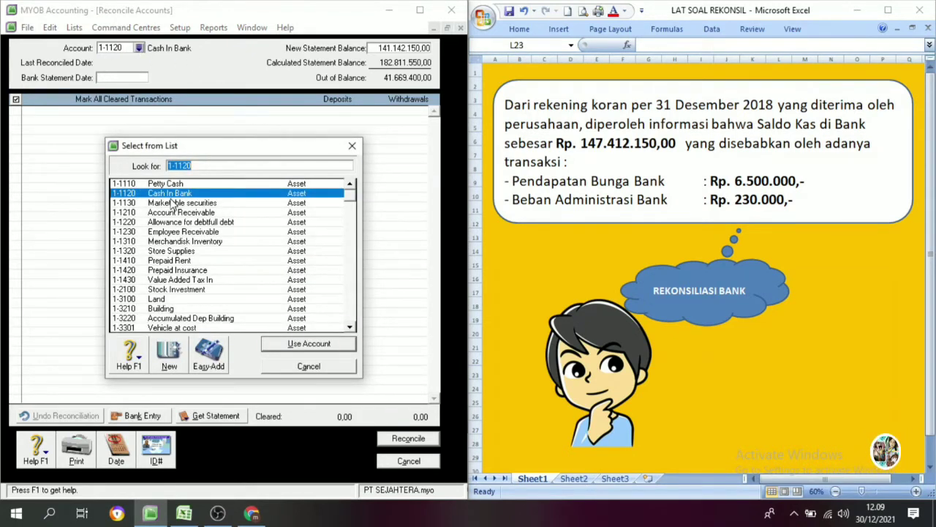
{"action": "left_click", "coordinate": [308, 343]}
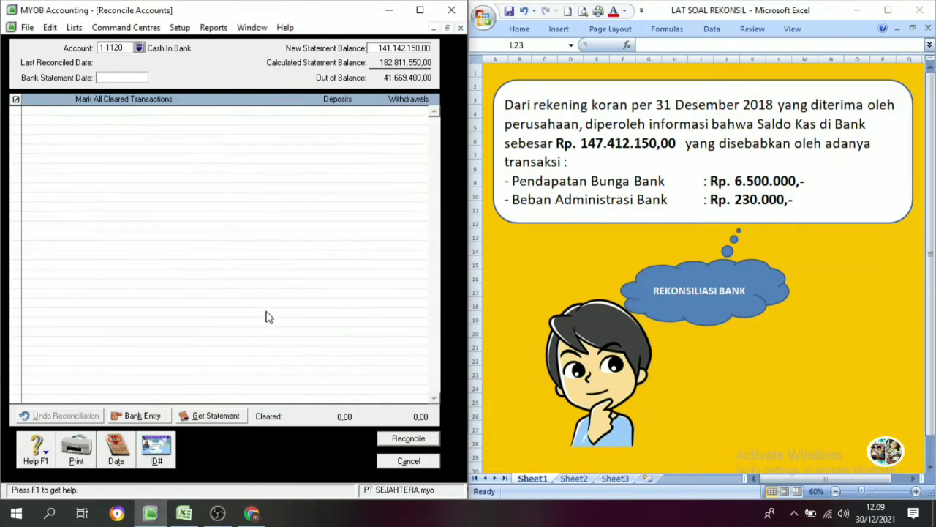
{"action": "left_click", "coordinate": [120, 79]}
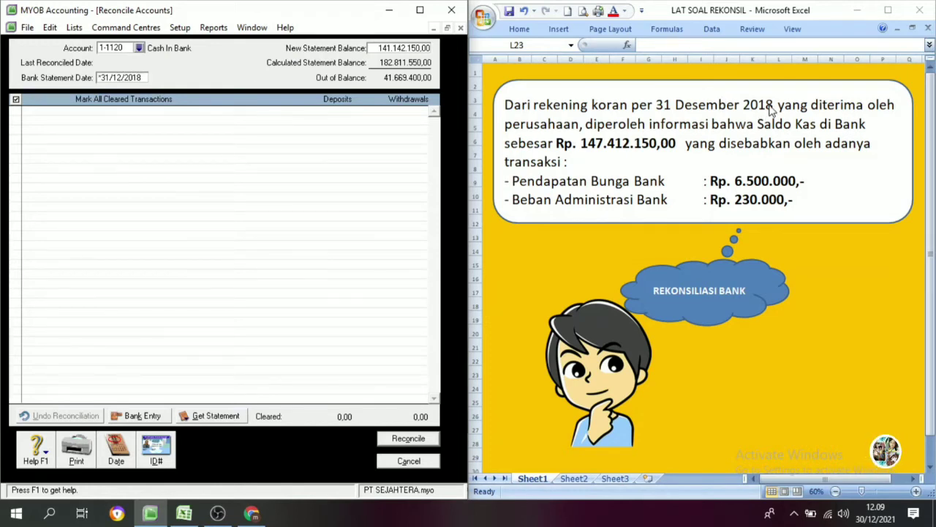
{"action": "left_click", "coordinate": [99, 110]}
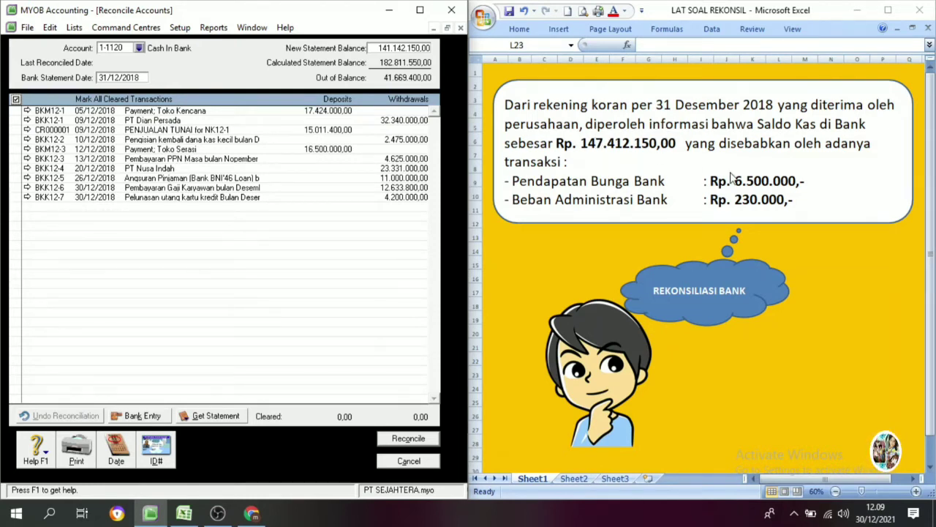
Step: Start a bank adjustment entry with a service charge amount of 230000 and prefix its 31/12/2018 date with an asterisk
{"action": "left_click", "coordinate": [144, 416]}
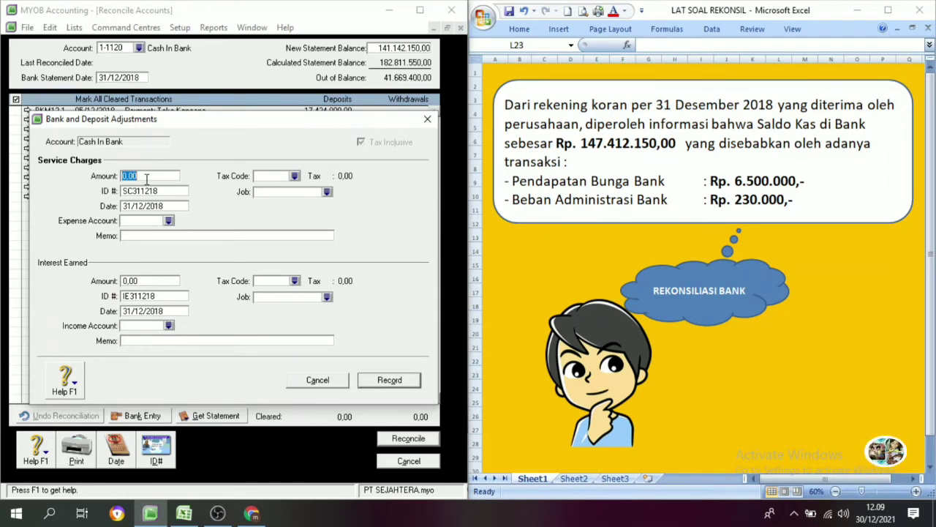
{"action": "type", "text": "230000"}
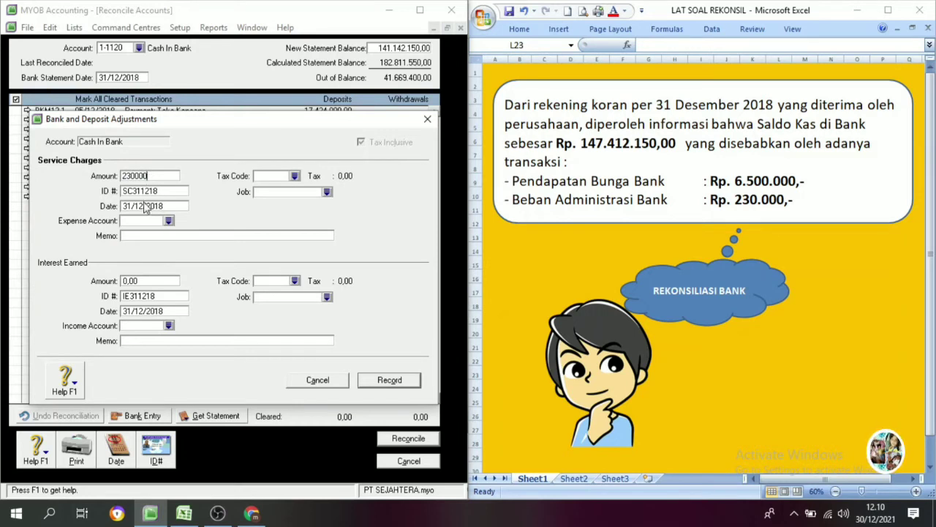
{"action": "left_click", "coordinate": [151, 193]}
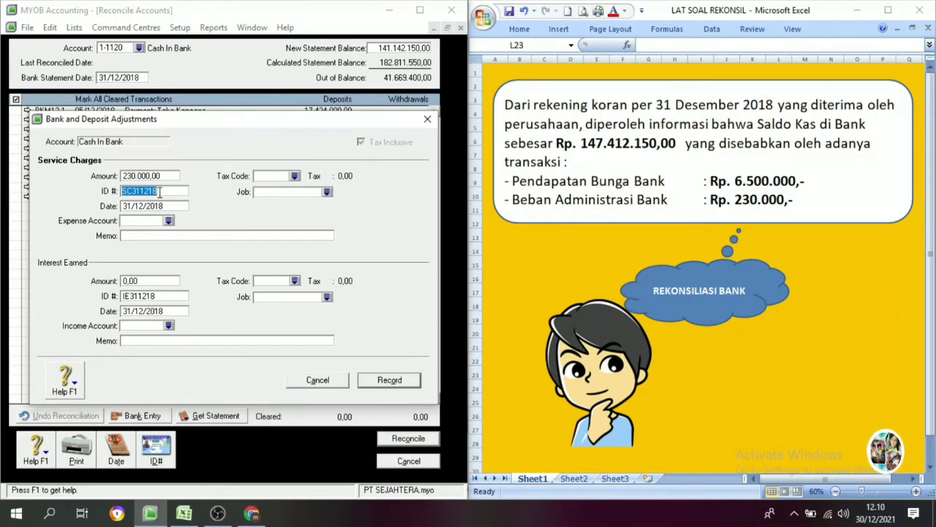
{"action": "left_click", "coordinate": [125, 210]}
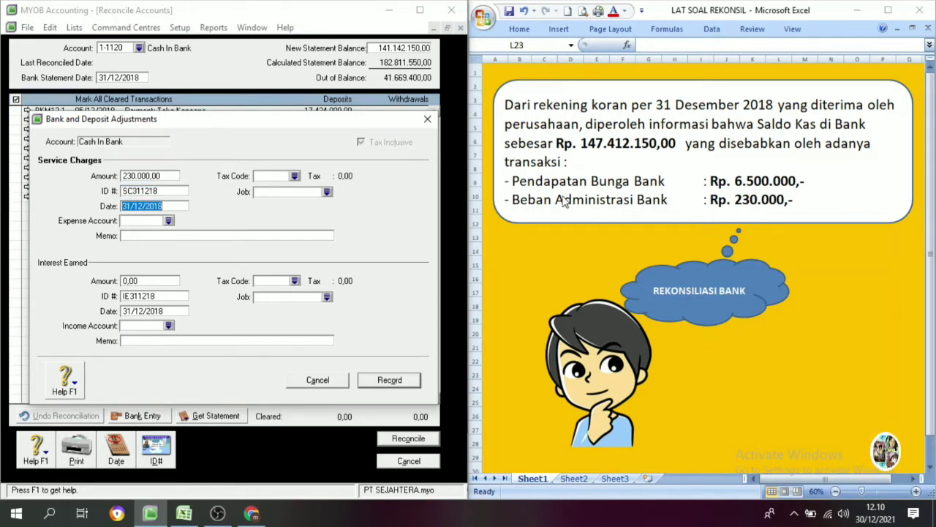
{"action": "left_click", "coordinate": [128, 210]}
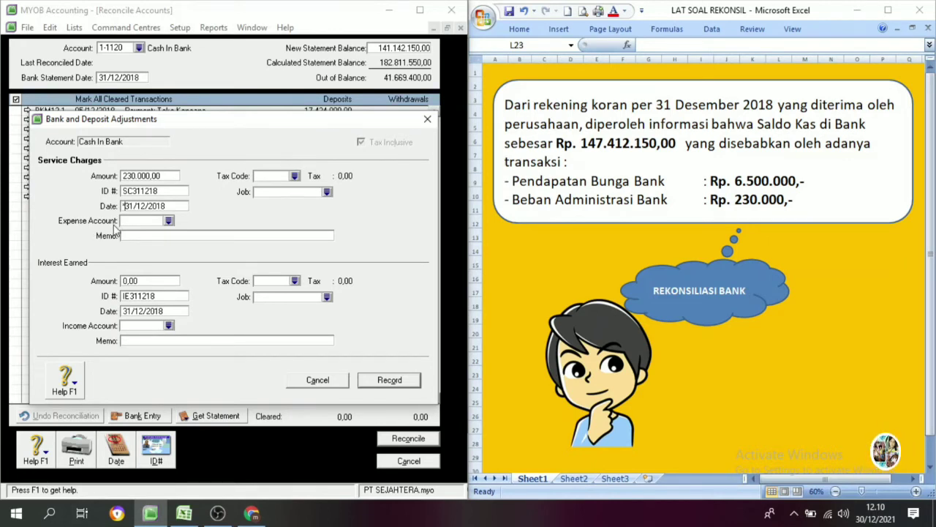
Step: Assign the service charge to expense account 9-1200 Bank Service Charge with the memo "rekonsiliasi bank"
{"action": "left_click", "coordinate": [168, 222]}
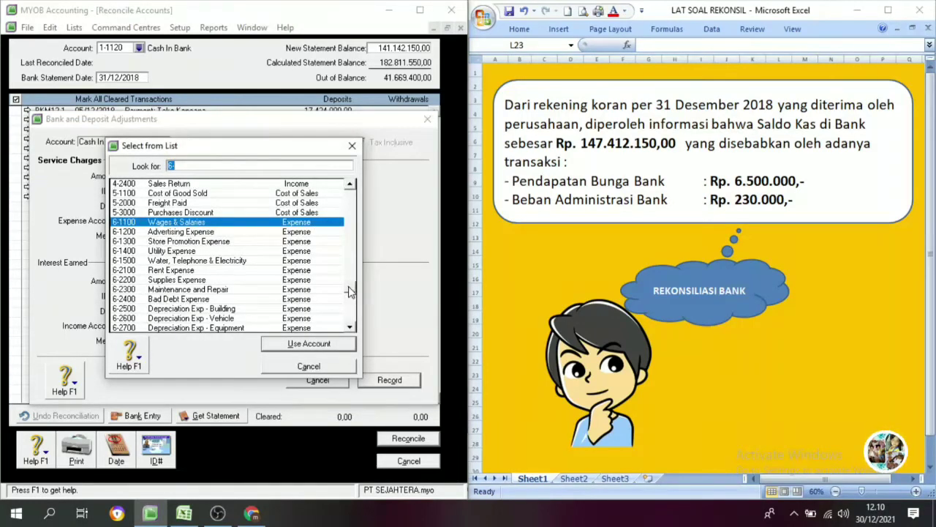
{"action": "left_click_drag", "start_coordinate": [350, 290], "coordinate": [349, 329]}
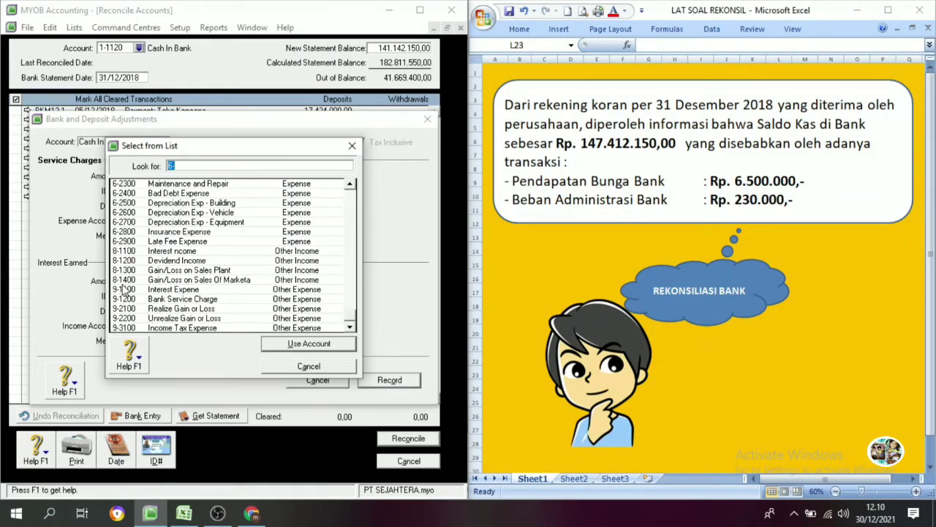
{"action": "left_click", "coordinate": [172, 300]}
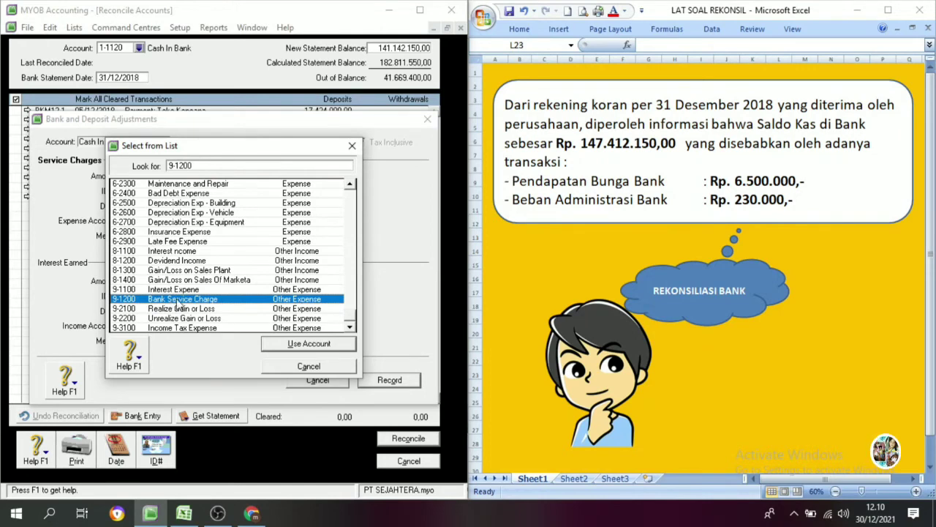
{"action": "left_click", "coordinate": [313, 347]}
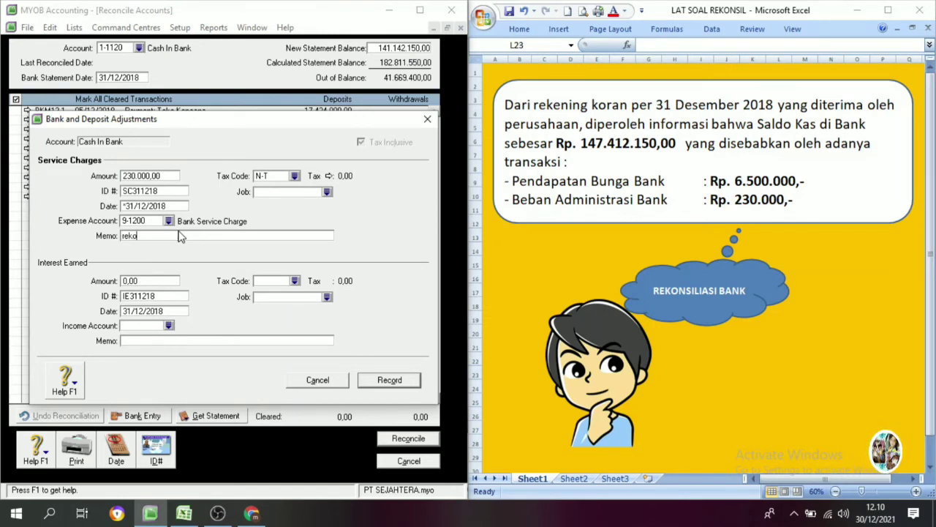
{"action": "left_click", "coordinate": [181, 236]}
{"action": "type", "text": "rekonsiliasi bank"}
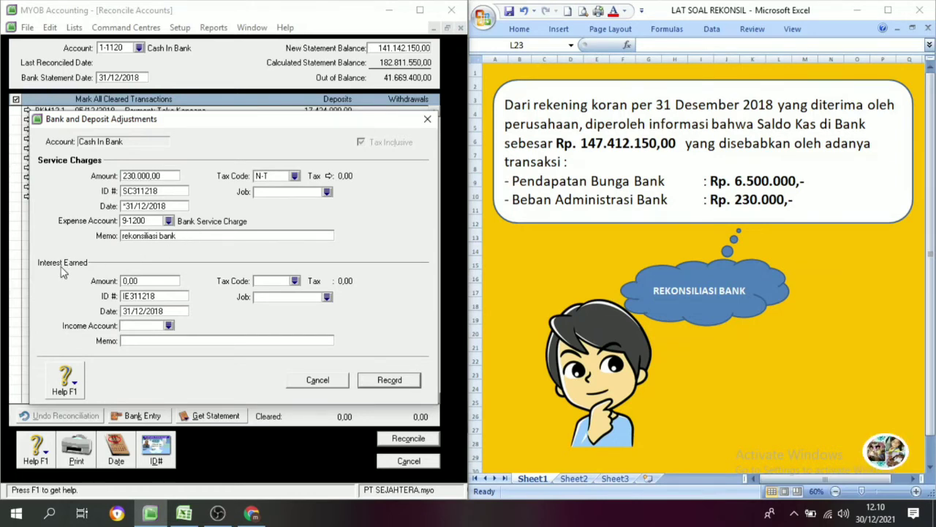
Step: Enter 6500000 as the interest earned amount and prefix its 31/12/2018 date with an asterisk
{"action": "left_click", "coordinate": [145, 286]}
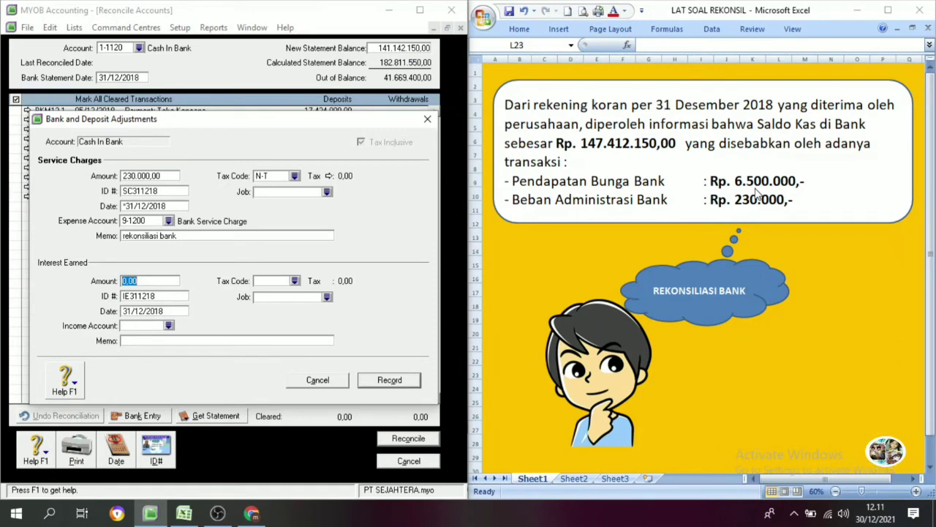
{"action": "type", "text": "6.5"}
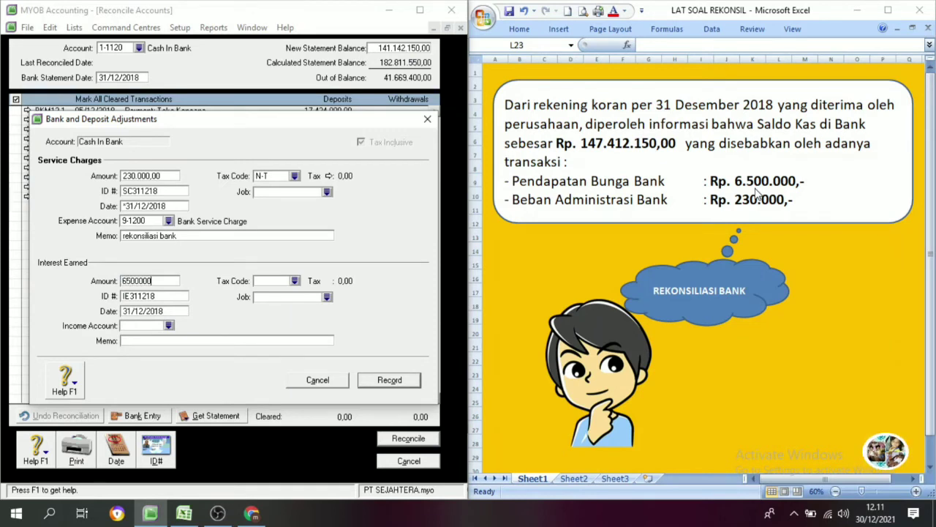
{"action": "type", "text": "00.000"}
{"action": "key", "text": "Tab"}
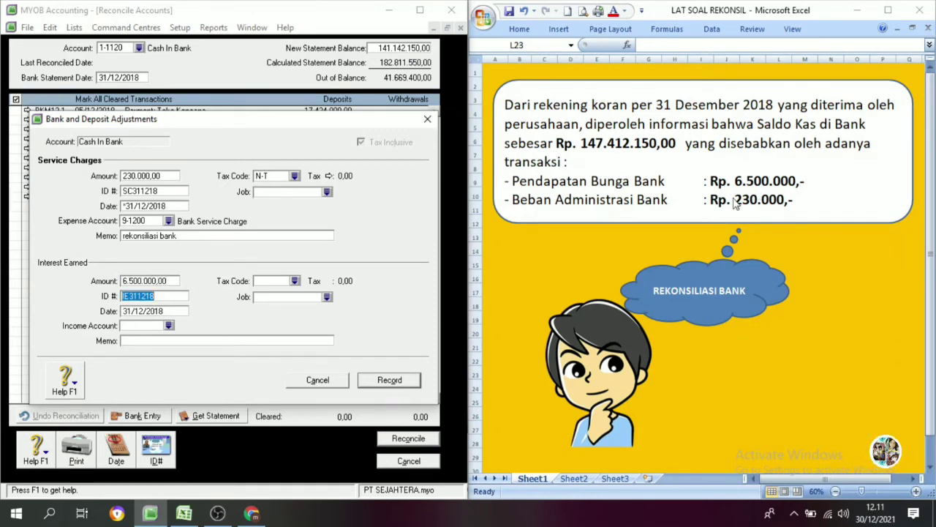
{"action": "left_click", "coordinate": [126, 313]}
{"action": "left_click", "coordinate": [123, 312]}
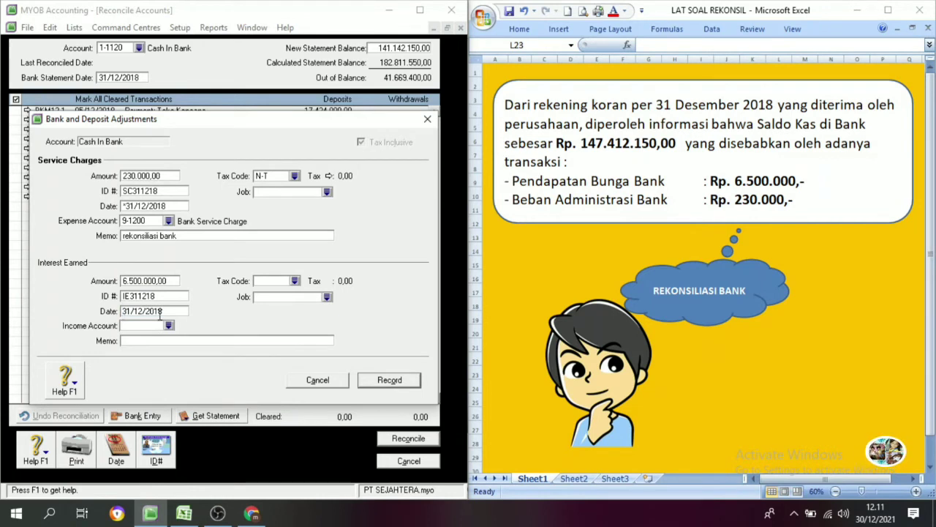
{"action": "type", "text": "'"}
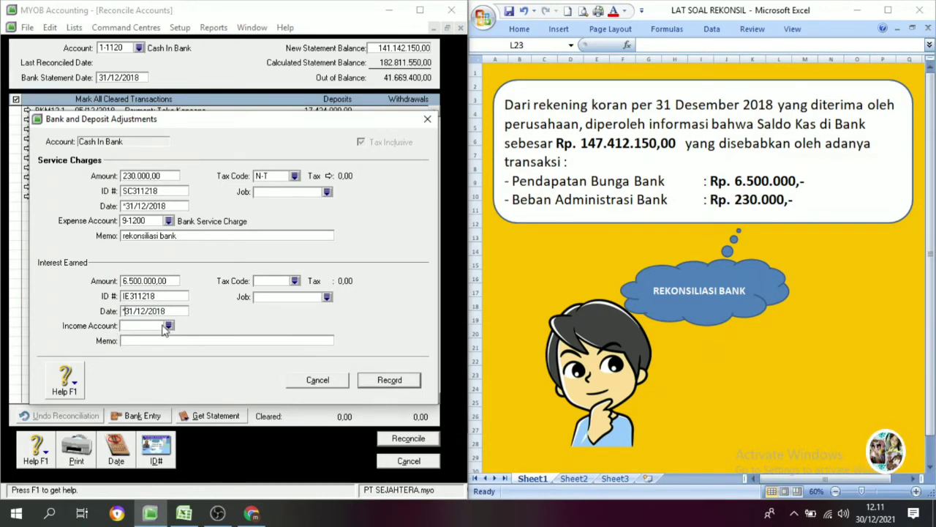
Step: Assign the interest earned to other income account 8-1100
{"action": "left_click", "coordinate": [168, 325]}
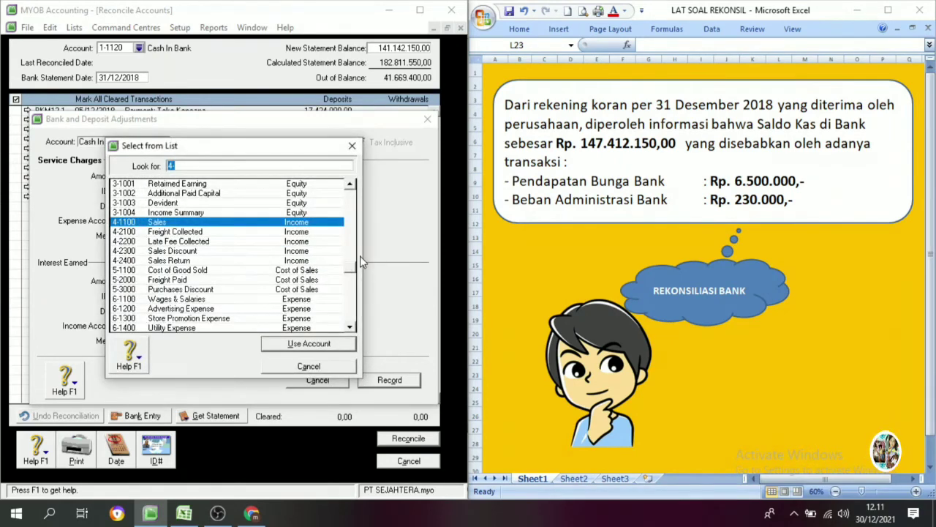
{"action": "left_click_drag", "start_coordinate": [352, 329], "coordinate": [351, 329]}
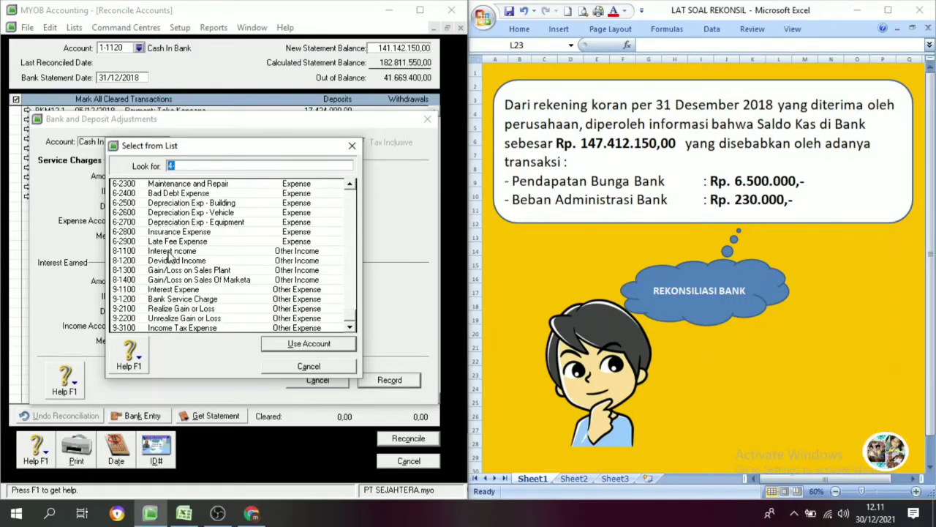
{"action": "left_click", "coordinate": [169, 252]}
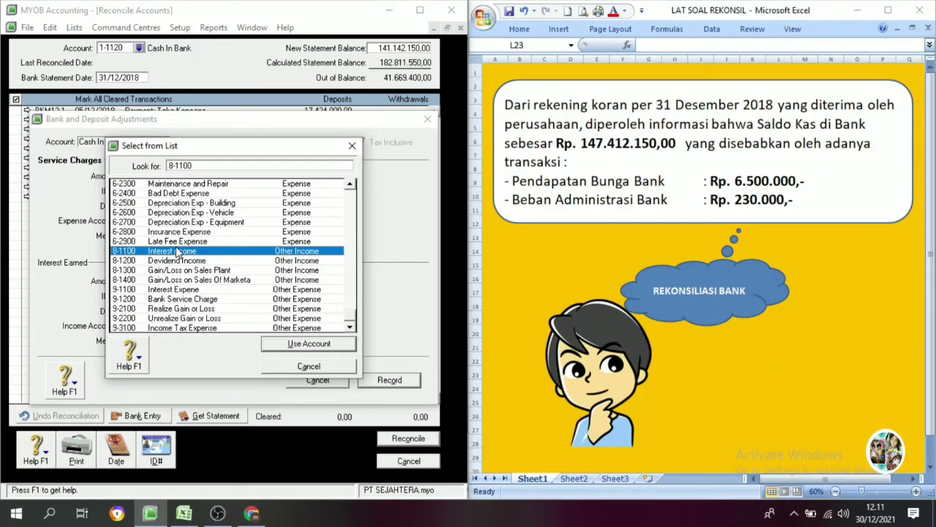
{"action": "left_click", "coordinate": [304, 343]}
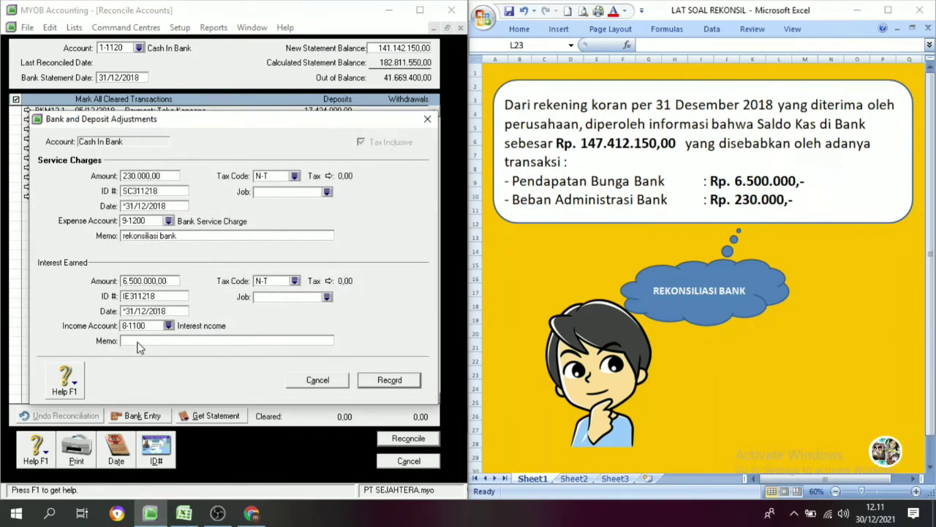
Step: Try to copy the service charge memo into the interest earned memo, and record the bank adjustments
{"action": "left_click", "coordinate": [178, 232]}
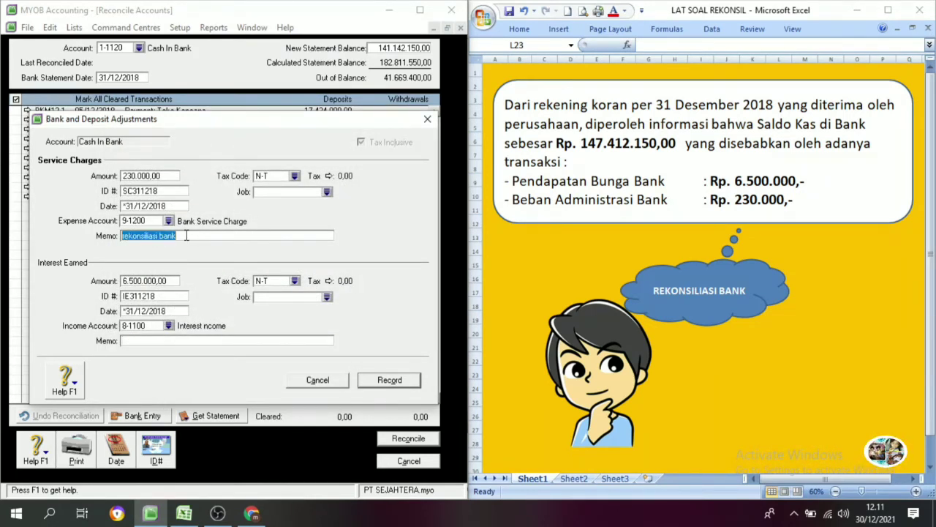
{"action": "left_click", "coordinate": [130, 341]}
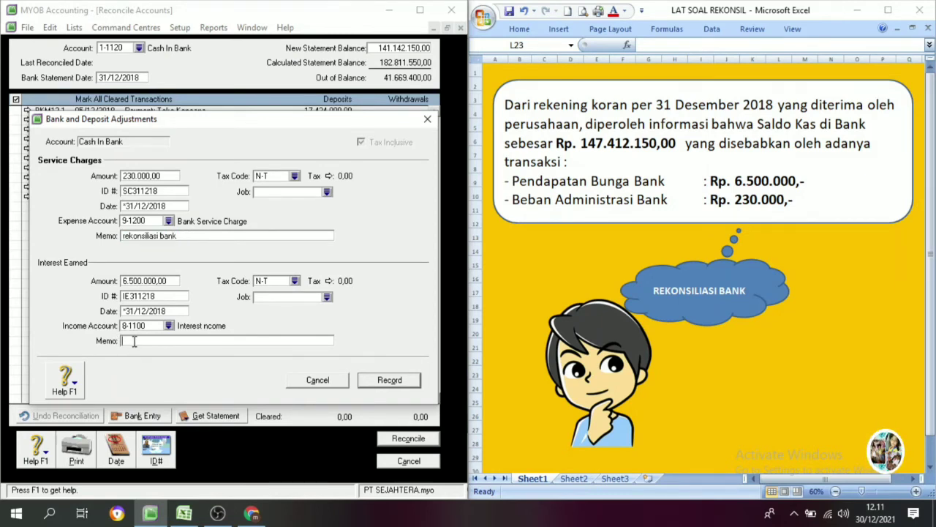
{"action": "right_click", "coordinate": [134, 341]}
{"action": "left_click", "coordinate": [167, 401]}
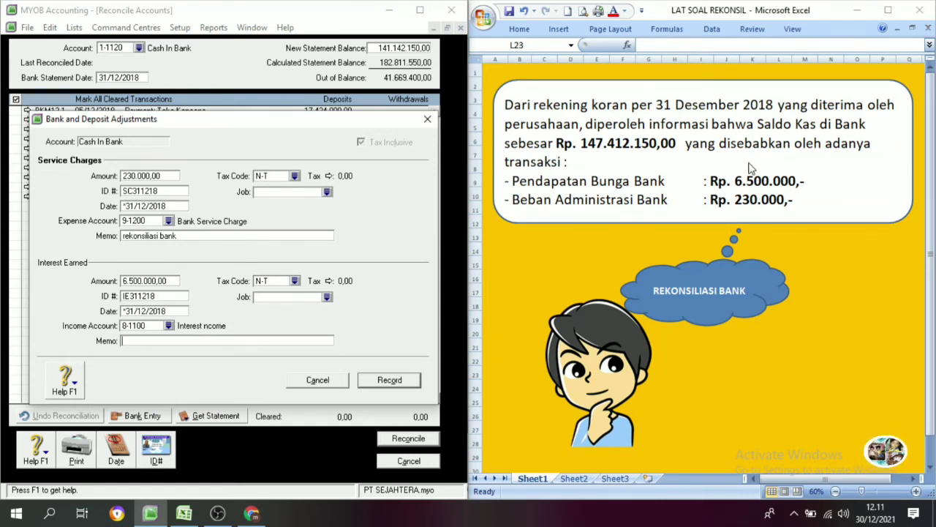
{"action": "left_click", "coordinate": [388, 380]}
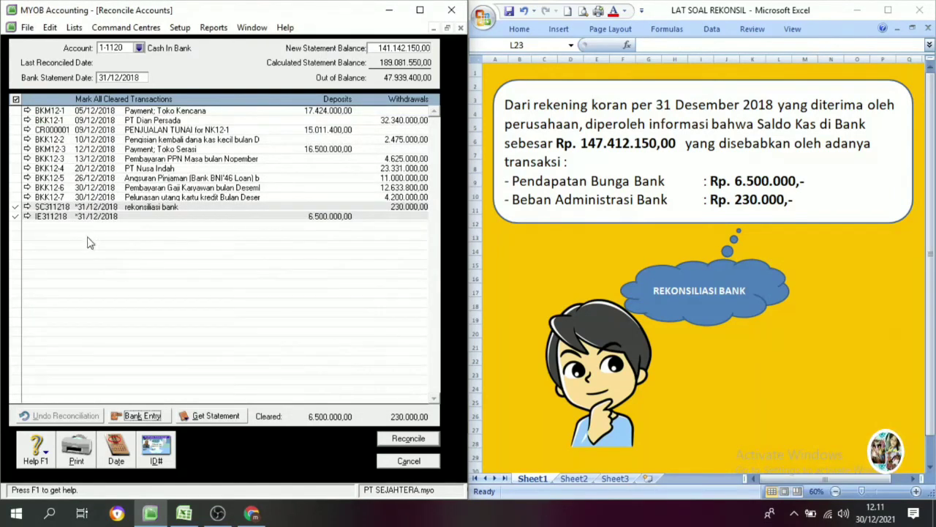
Step: Mark transaction BKK12-7 as cleared and unmark the service charge and interest entries dated *31/12/2018
{"action": "left_click", "coordinate": [50, 197]}
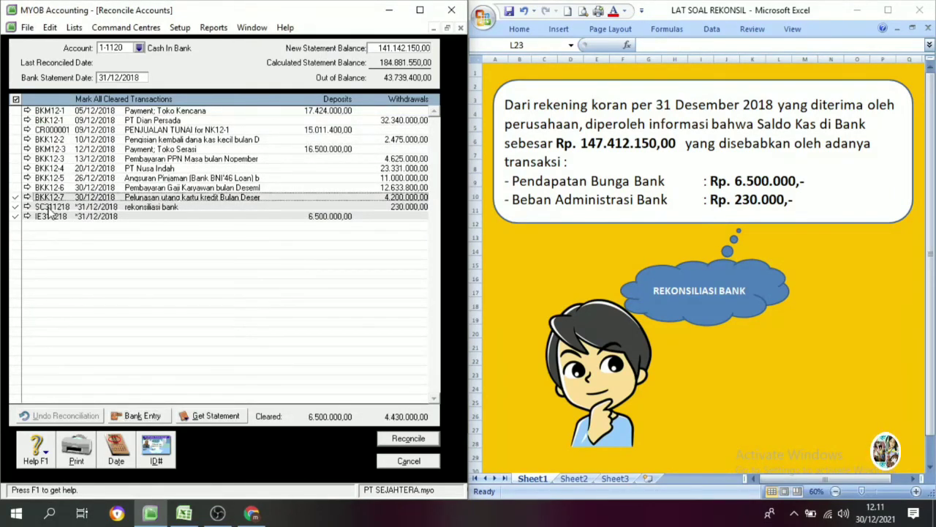
{"action": "left_click", "coordinate": [47, 216]}
{"action": "left_click", "coordinate": [45, 208]}
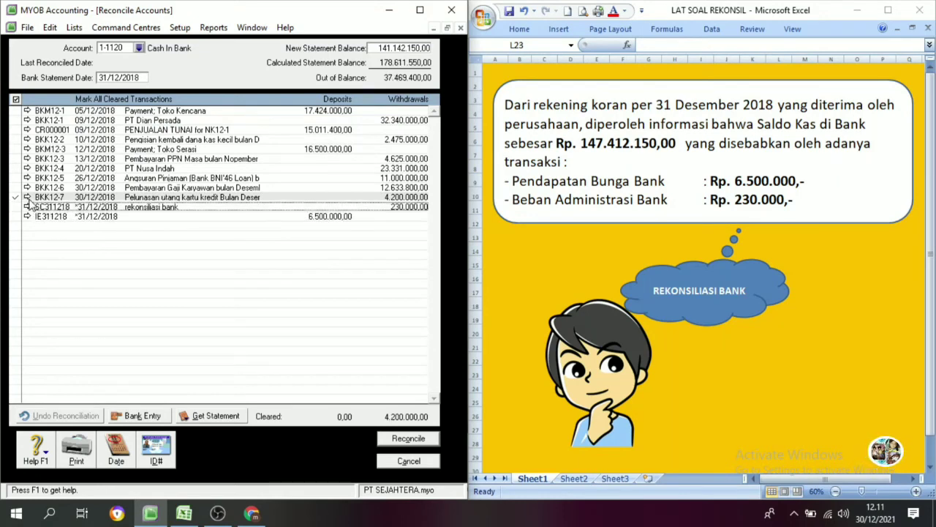
Step: Mark all listed Cash In Bank transactions as cleared except the service charge SC311218 and the interest entry IE311218
{"action": "left_click", "coordinate": [19, 198]}
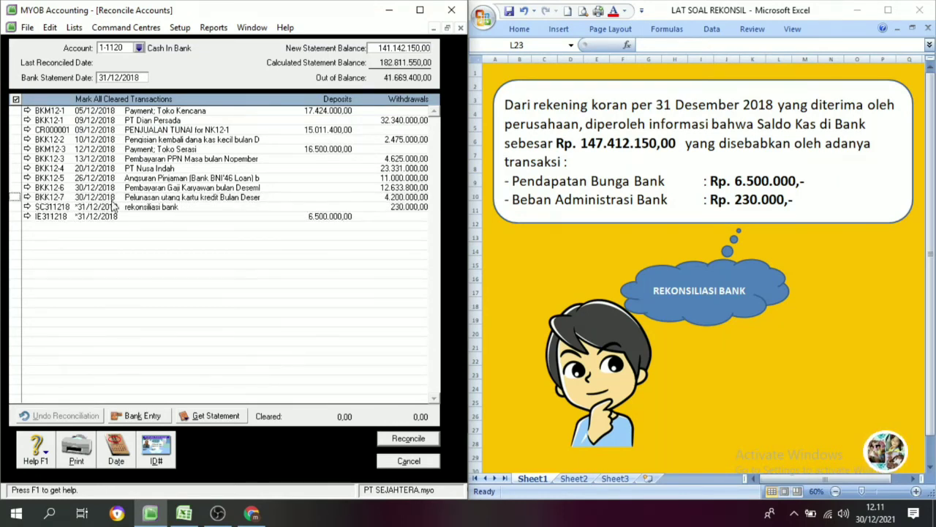
{"action": "left_click", "coordinate": [16, 100]}
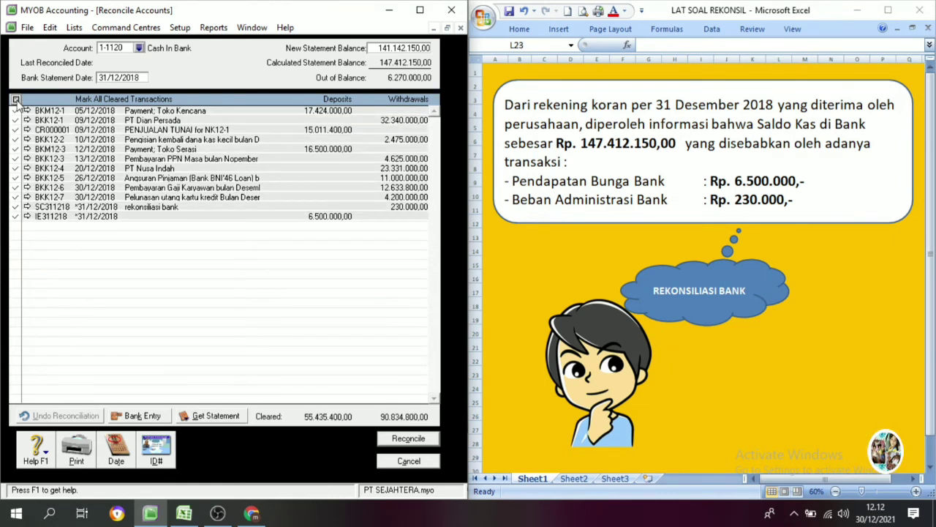
{"action": "left_click", "coordinate": [16, 208]}
{"action": "left_click", "coordinate": [15, 217]}
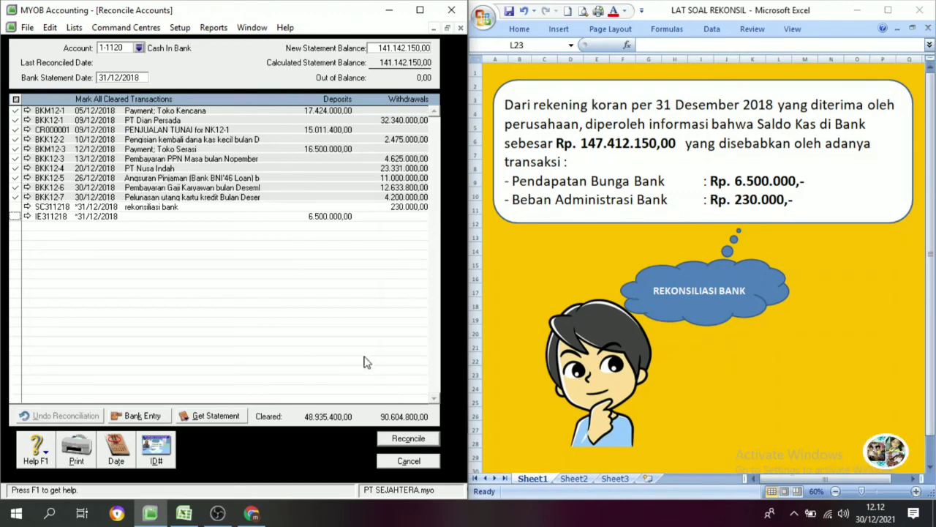
Step: Reconcile the Cash In Bank account with the marked transactions and return to the Banking command centre in a maximized window
{"action": "left_click", "coordinate": [417, 439]}
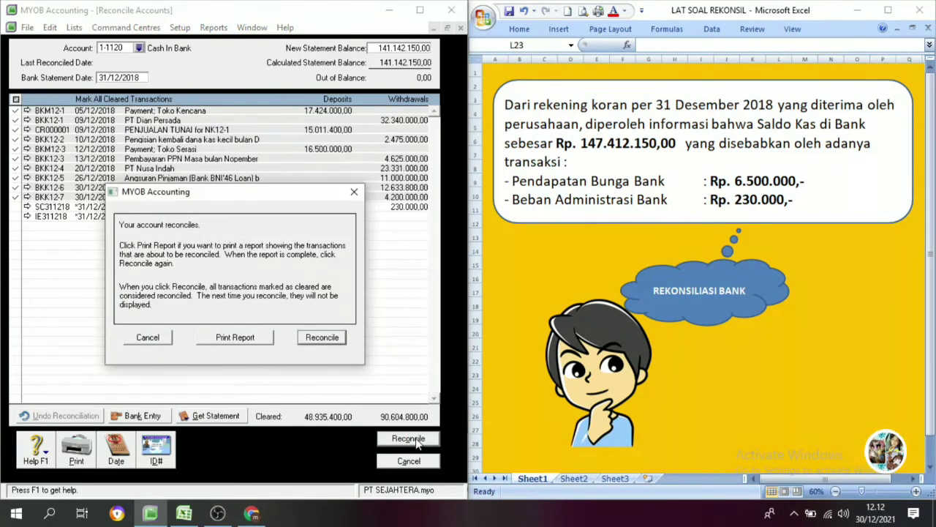
{"action": "left_click", "coordinate": [322, 338]}
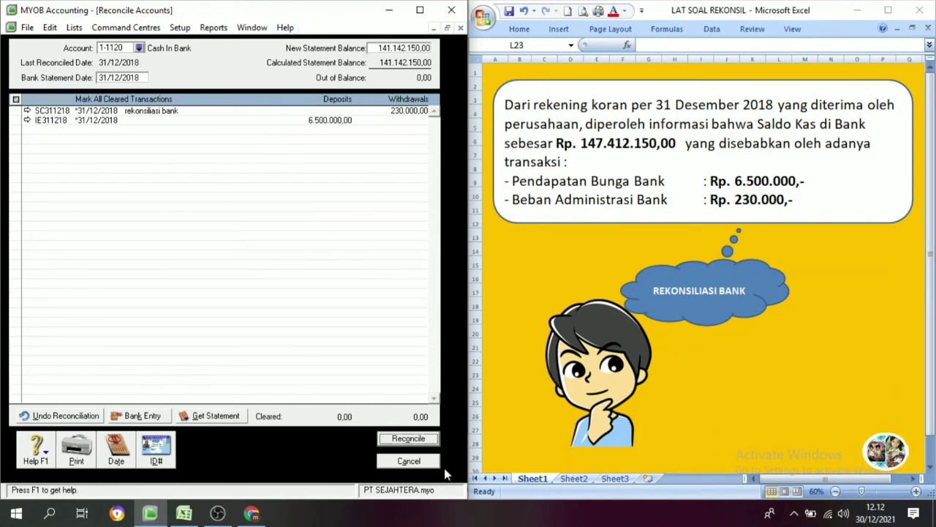
{"action": "left_click", "coordinate": [422, 461]}
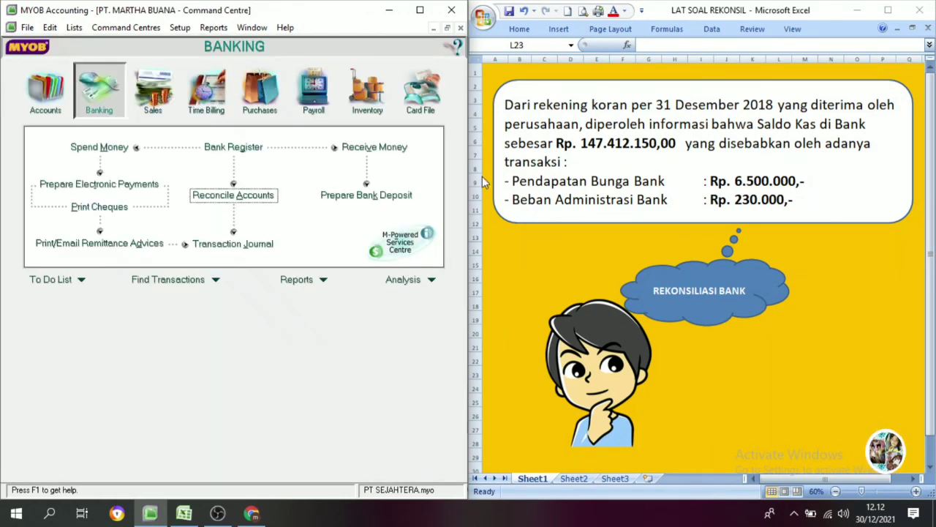
{"action": "left_click", "coordinate": [420, 8]}
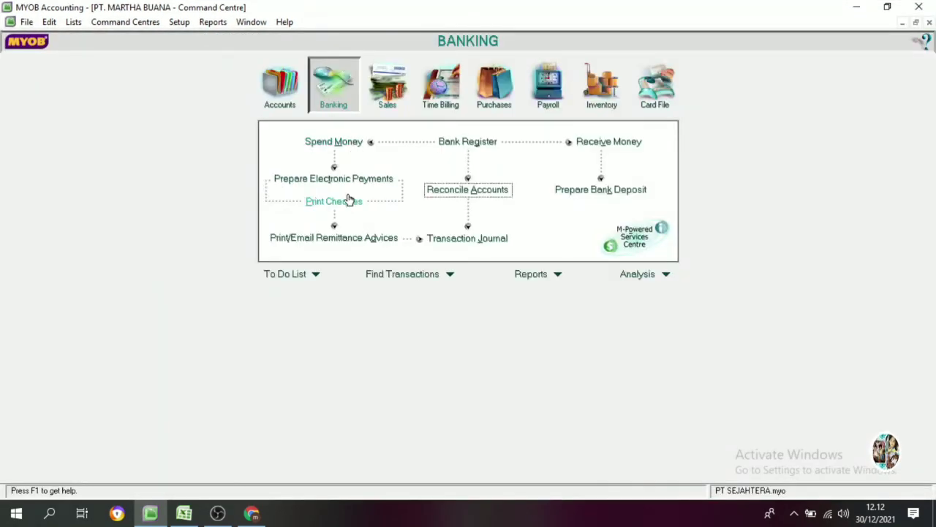